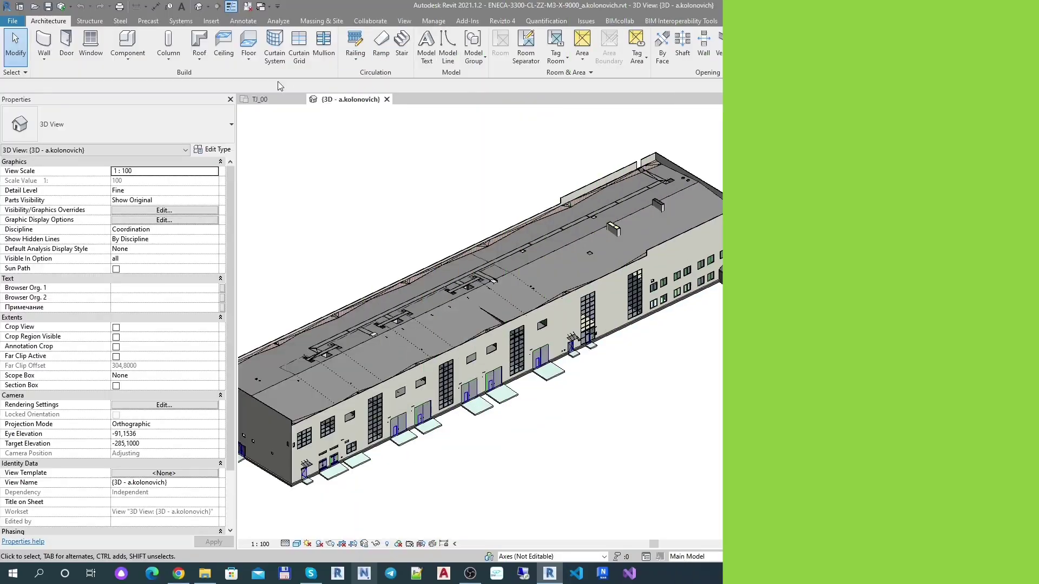
Step: Open the Eneca Links Manager, which lists the nine project Revit files and their statuses
{"action": "left_click", "coordinate": [736, 20]}
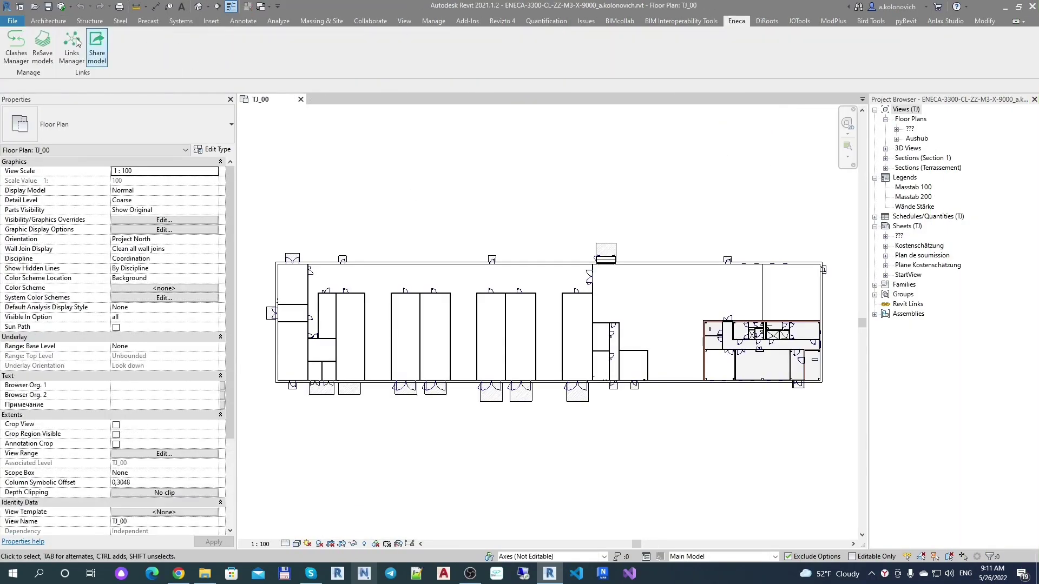
{"action": "left_click", "coordinate": [71, 48]}
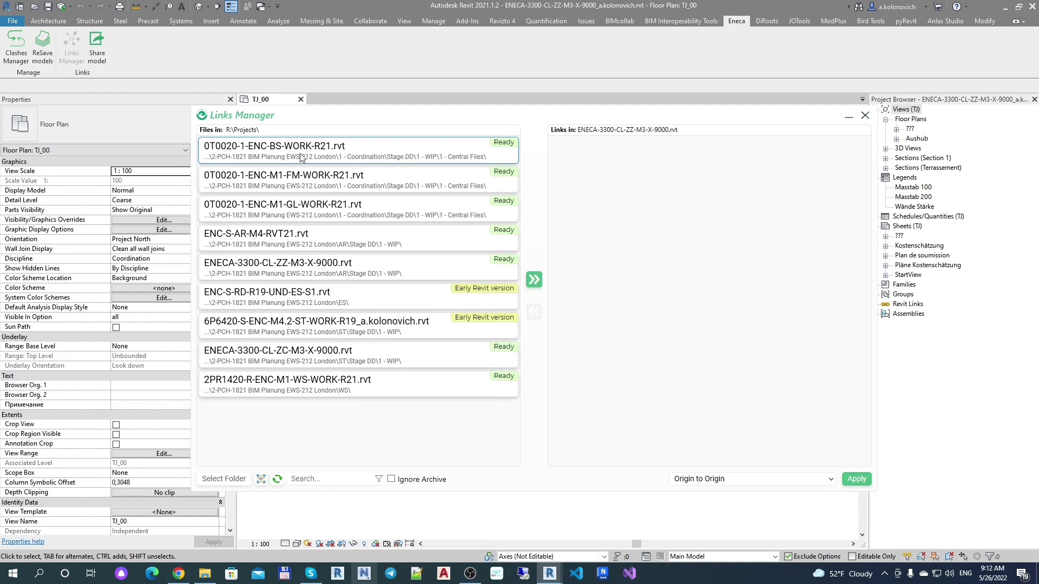
{"action": "key", "text": "ctrl+a"}
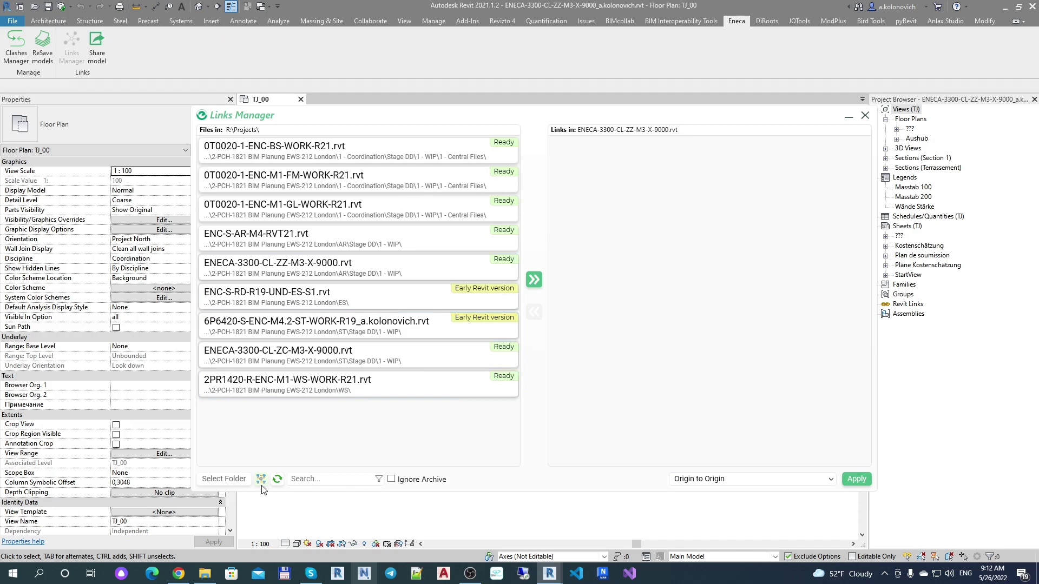
Step: Connect to the Revit 2021 server at 192.168.2.244 and select its root as the file source
{"action": "left_click", "coordinate": [261, 480]}
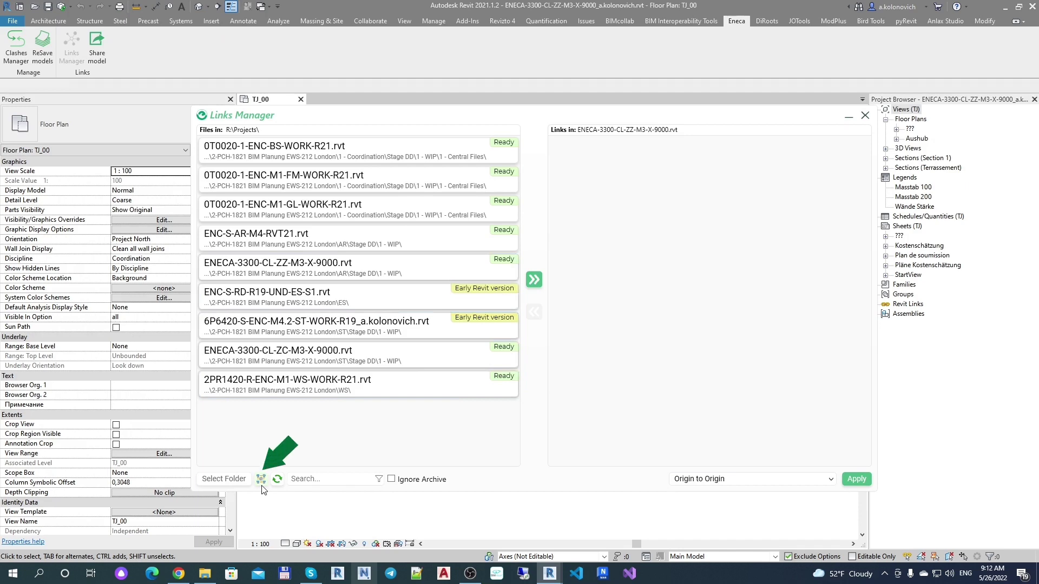
{"action": "left_click", "coordinate": [436, 212]}
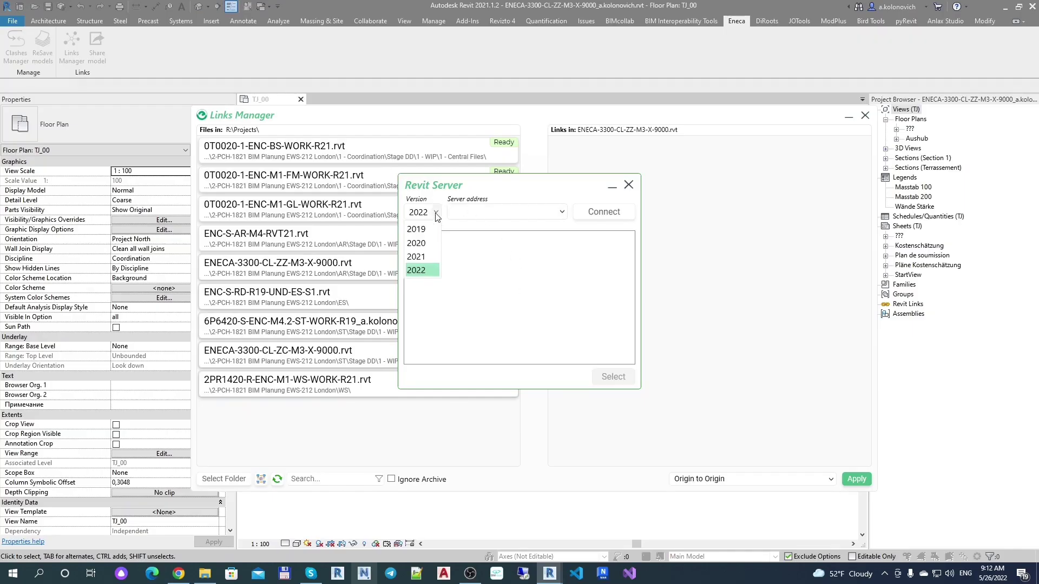
{"action": "left_click", "coordinate": [427, 257]}
{"action": "left_click", "coordinate": [561, 213]}
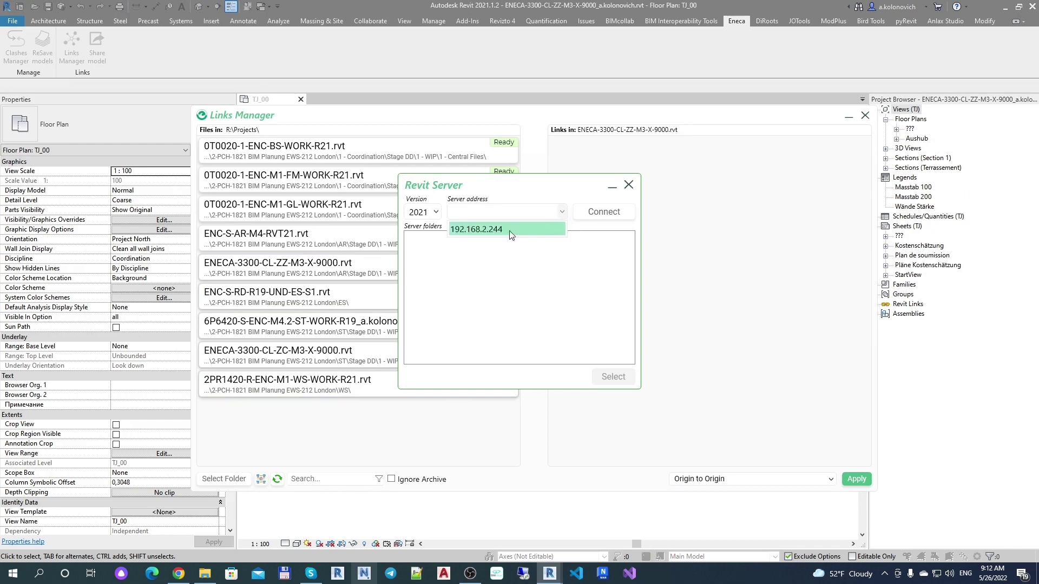
{"action": "left_click", "coordinate": [495, 235]}
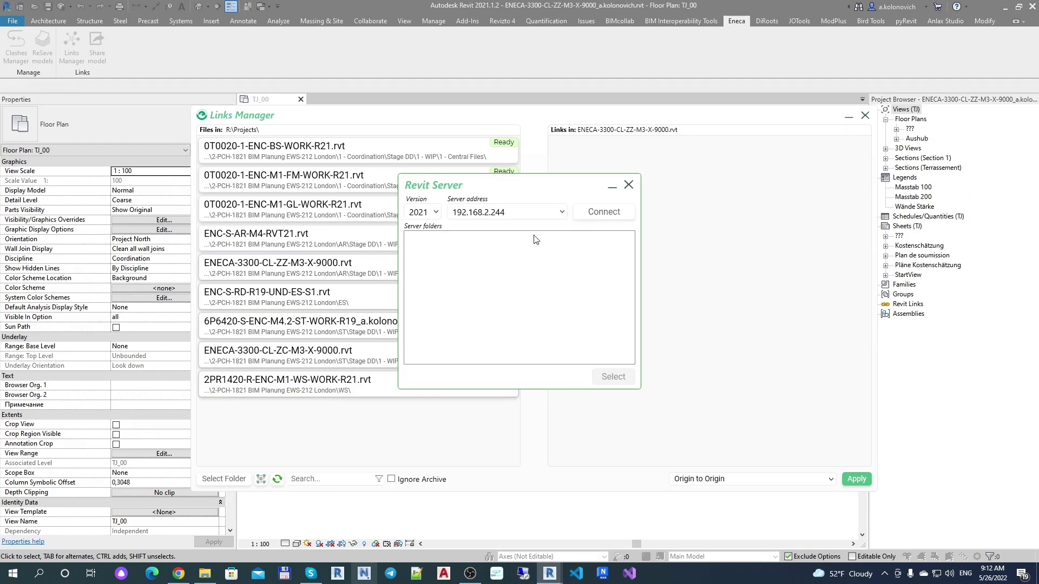
{"action": "left_click", "coordinate": [601, 214]}
{"action": "left_click", "coordinate": [478, 240]}
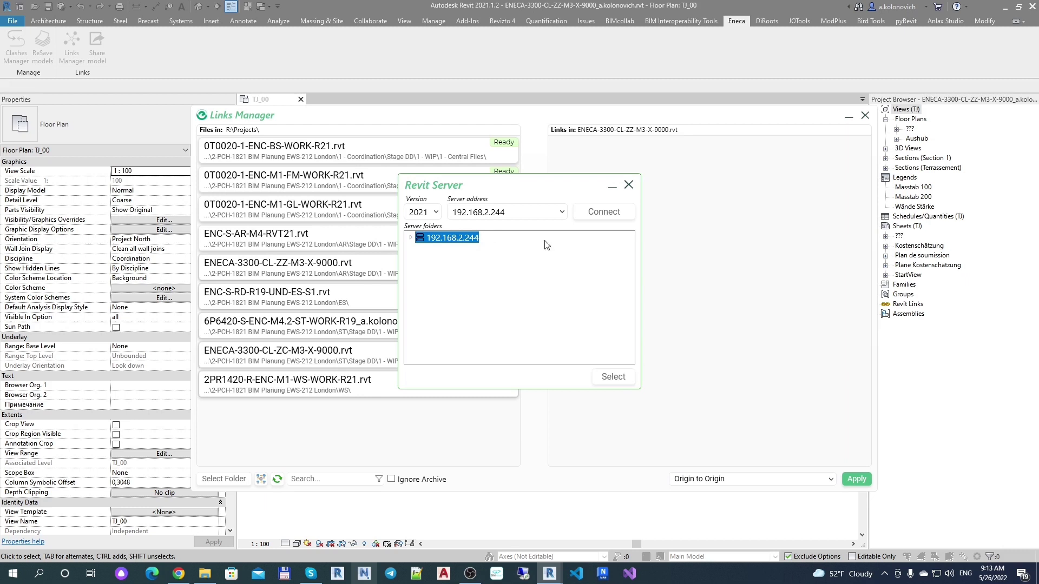
{"action": "left_click", "coordinate": [628, 185]}
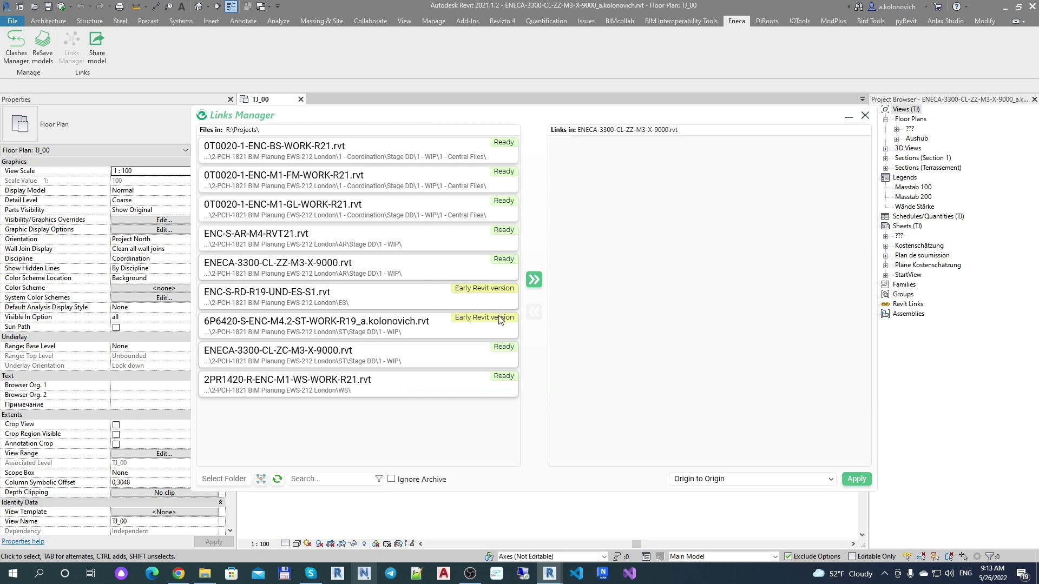
Step: Turn on Ignore Archive, filter the file list by 'ES', then clear the search
{"action": "left_click", "coordinate": [391, 480]}
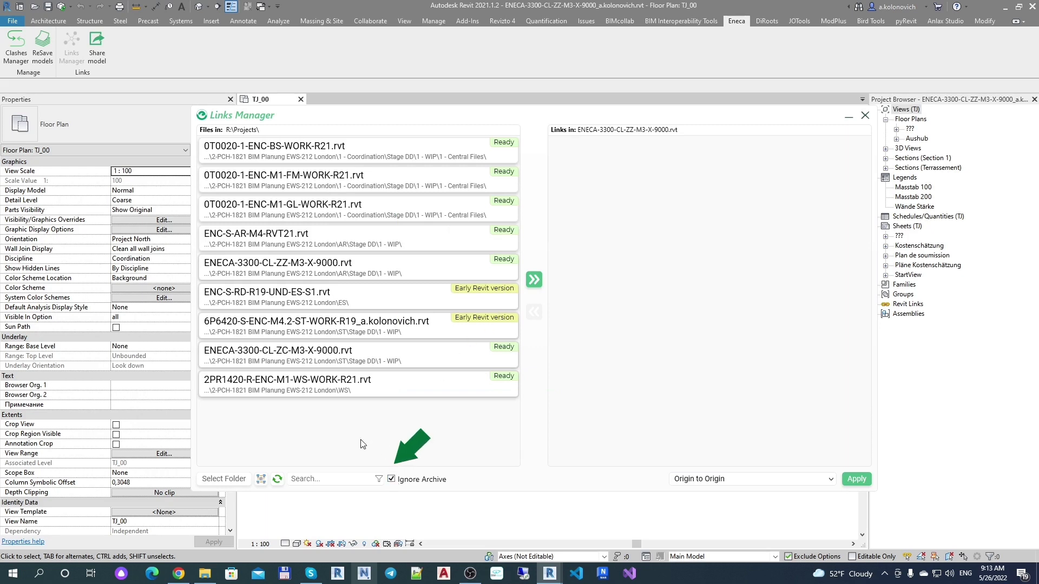
{"action": "left_click", "coordinate": [323, 479]}
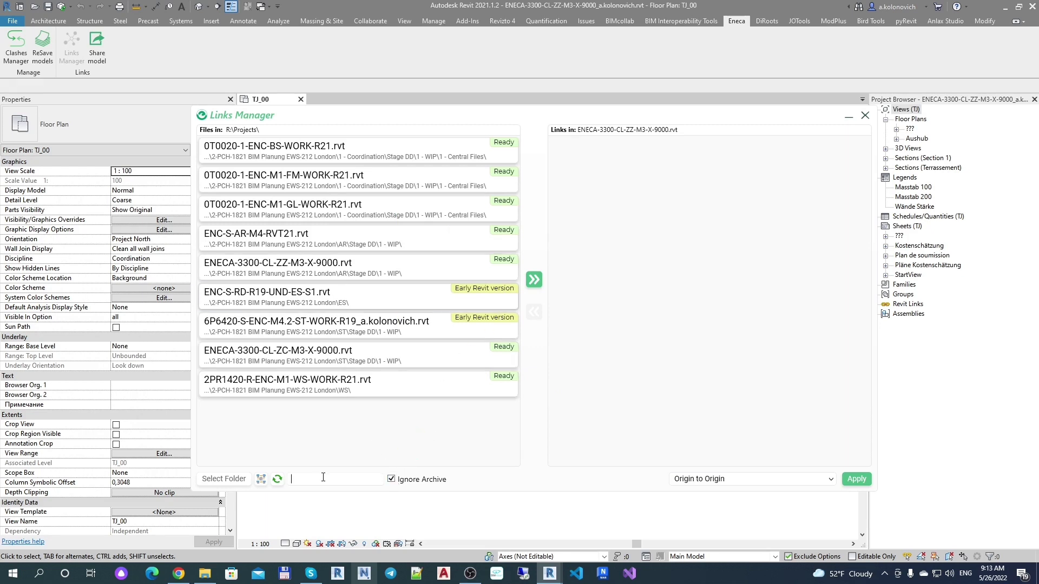
{"action": "type", "text": "ES"}
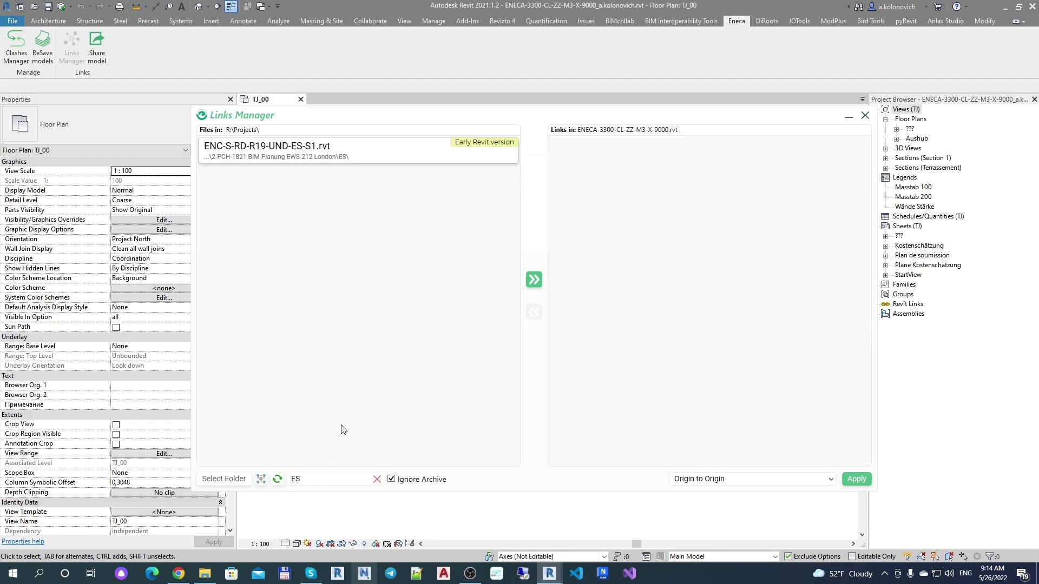
{"action": "left_click", "coordinate": [376, 479]}
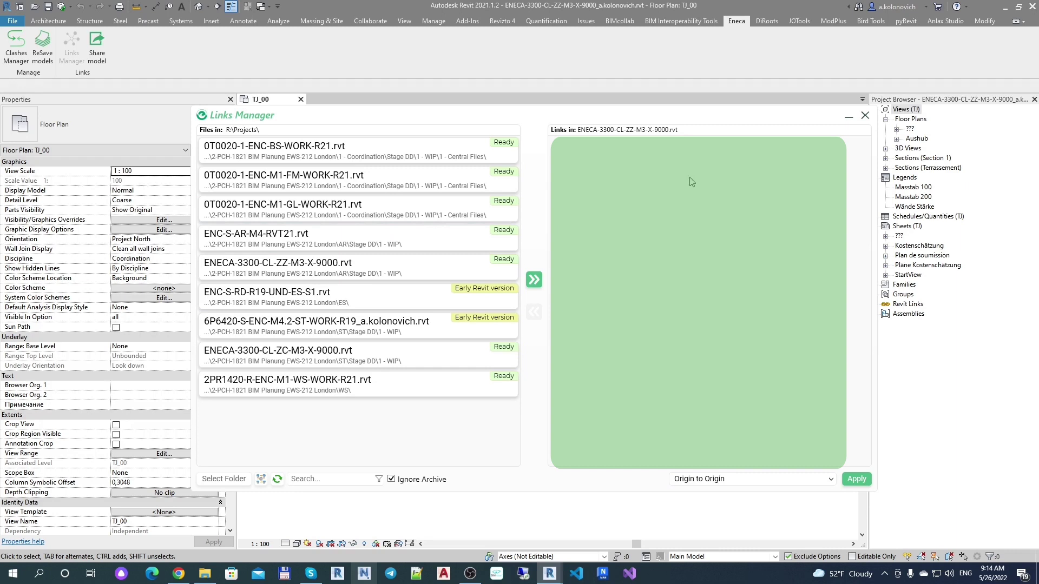
Step: Add the M1-GL-WORK-R21, ZZ-M3-X-9000 and RD-R19-UND-ES-S1 files to the Links list
{"action": "left_click", "coordinate": [355, 206], "text": "ctrl"}
{"action": "left_click", "coordinate": [419, 272], "text": "ctrl"}
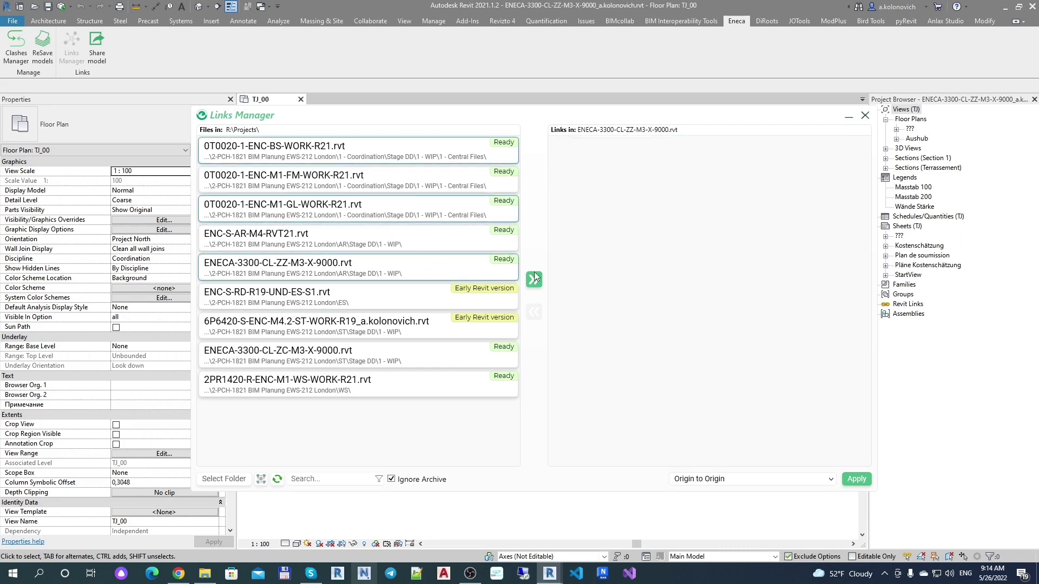
{"action": "left_click", "coordinate": [535, 282]}
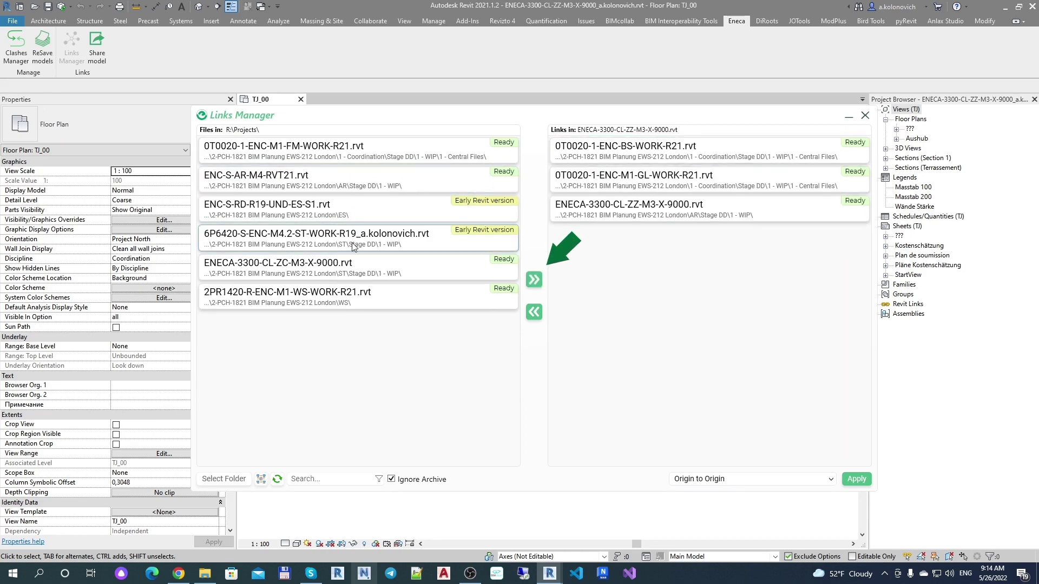
{"action": "left_click", "coordinate": [363, 208]}
{"action": "left_click", "coordinate": [537, 278]}
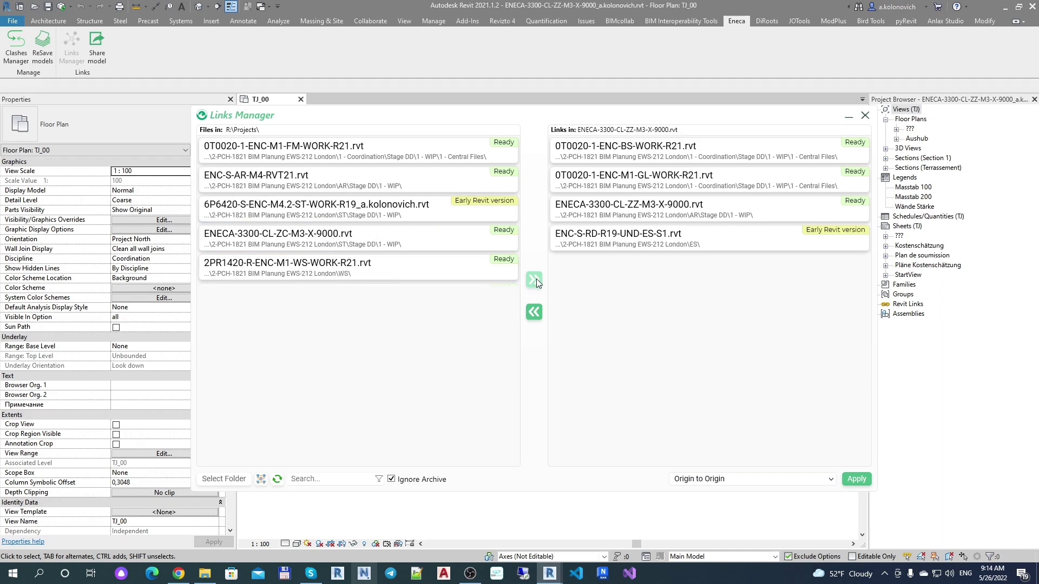
Step: Add the 6P6420 structural model to the Links list and select the M1-GL link entry
{"action": "left_click", "coordinate": [357, 209]}
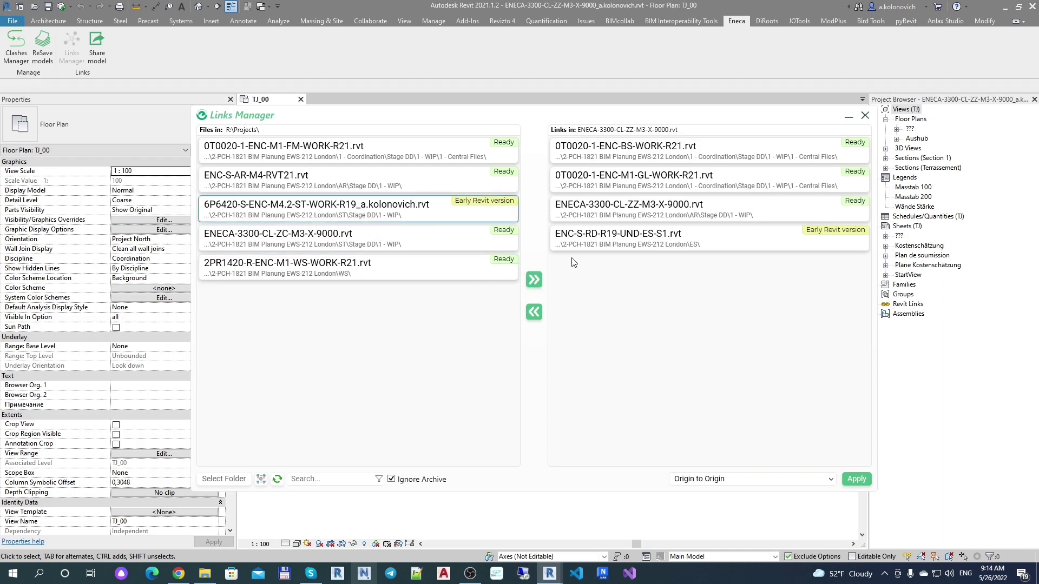
{"action": "left_click", "coordinate": [541, 283]}
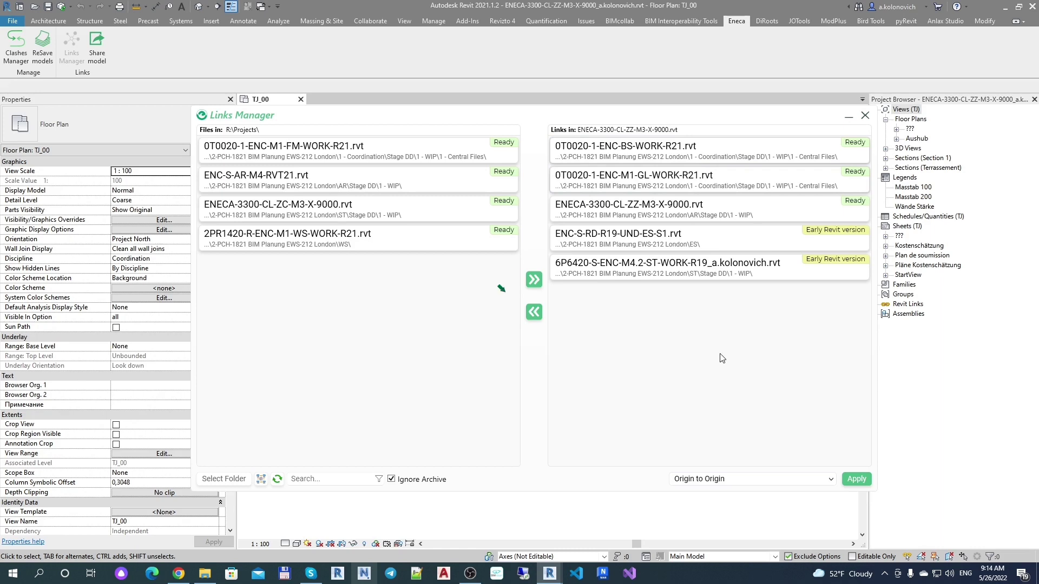
{"action": "left_click", "coordinate": [683, 187]}
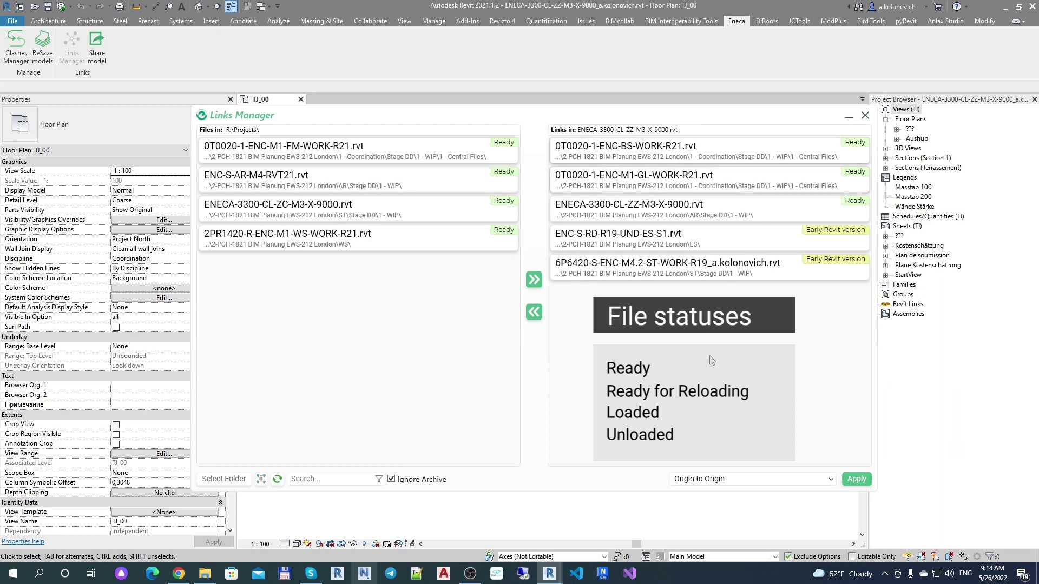
Step: Load the queued links aligned Project Base Point to Project Base Point, dismissing the host-model error
{"action": "left_click", "coordinate": [692, 189]}
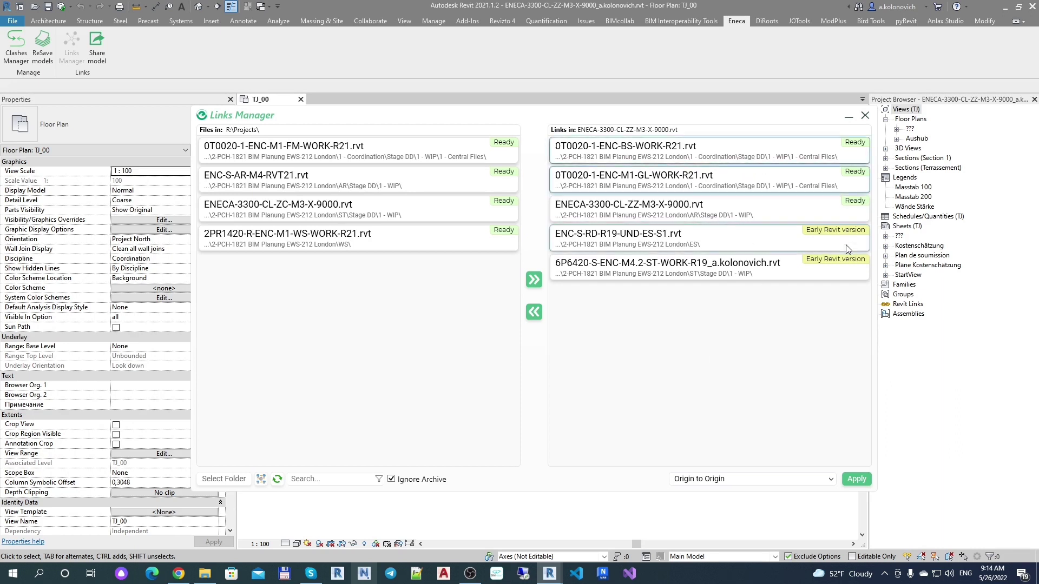
{"action": "left_click", "coordinate": [732, 240], "text": "ctrl"}
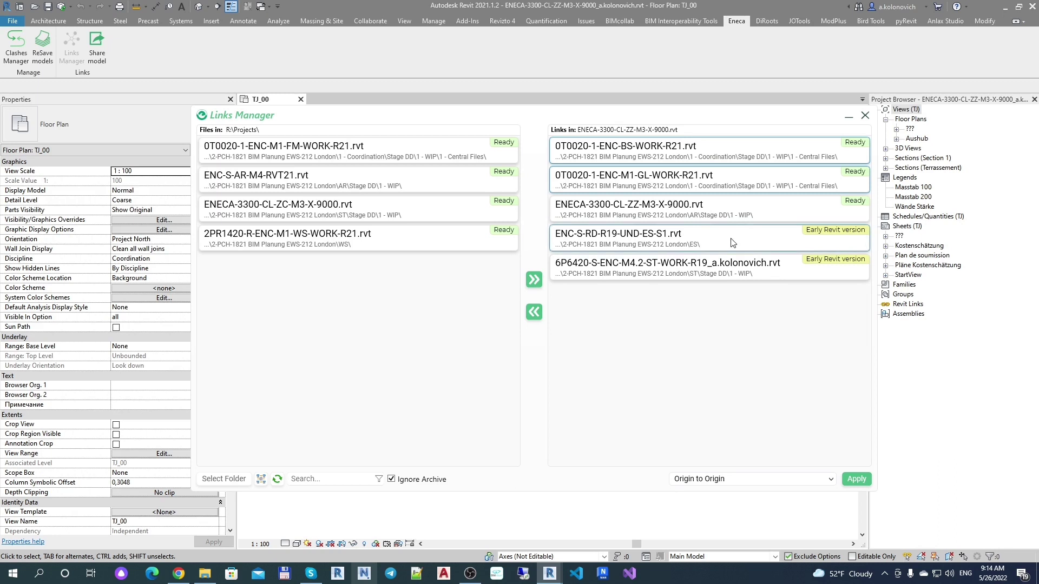
{"action": "left_click", "coordinate": [832, 479]}
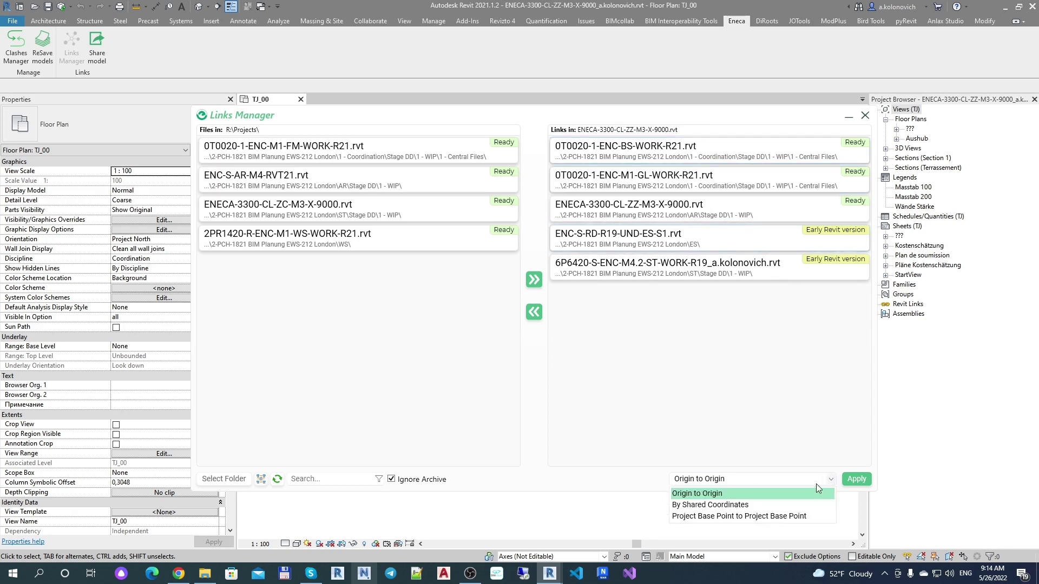
{"action": "left_click", "coordinate": [821, 519]}
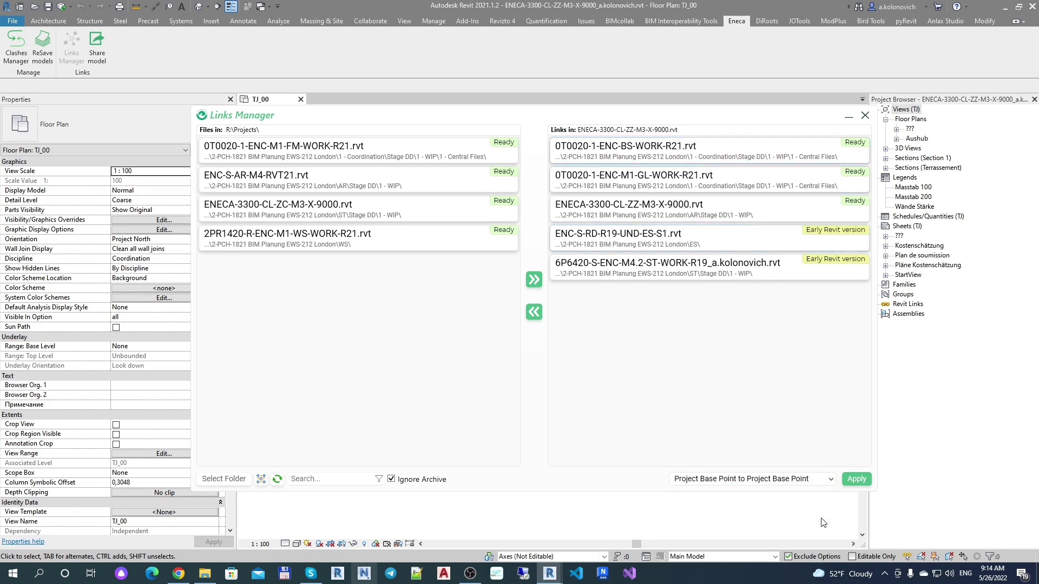
{"action": "left_click", "coordinate": [860, 479]}
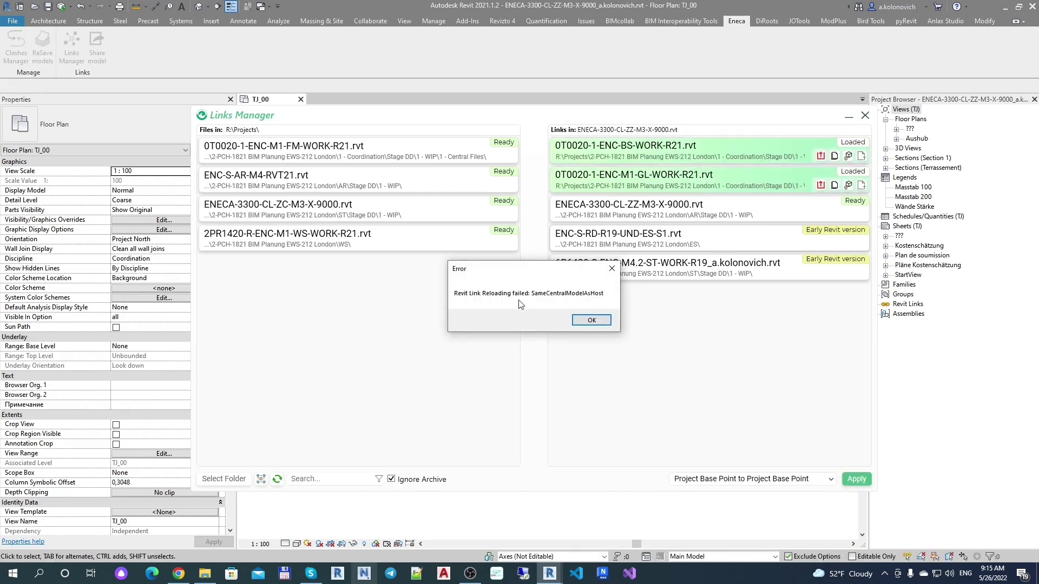
{"action": "left_click", "coordinate": [592, 321]}
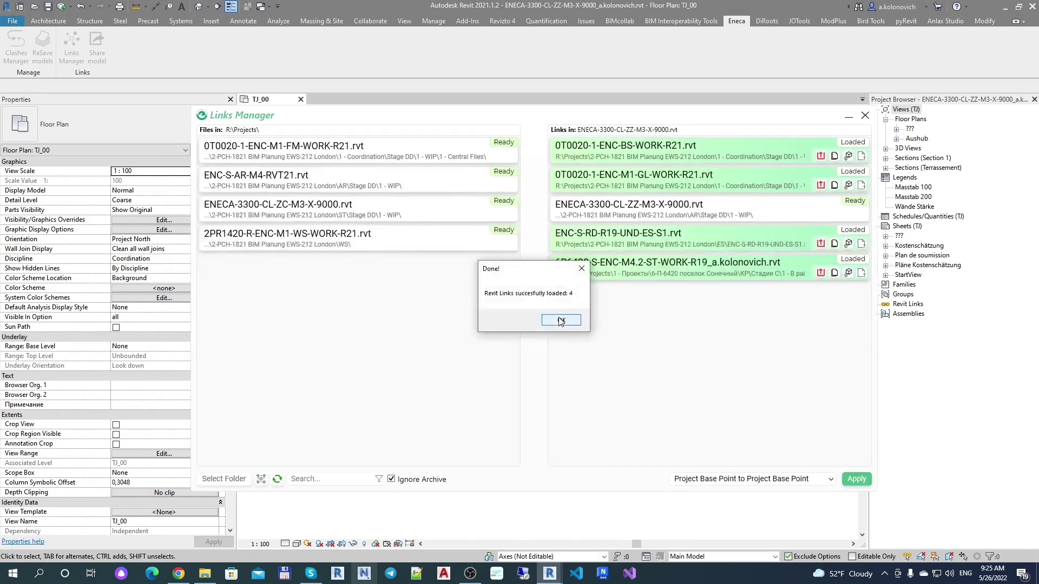
{"action": "left_click", "coordinate": [562, 321]}
Step: Unload the 6P6420 structural and ENC-S-RD-R19-UND-ES-S1 links, keeping BS and M1-GL loaded
{"action": "left_click", "coordinate": [821, 244]}
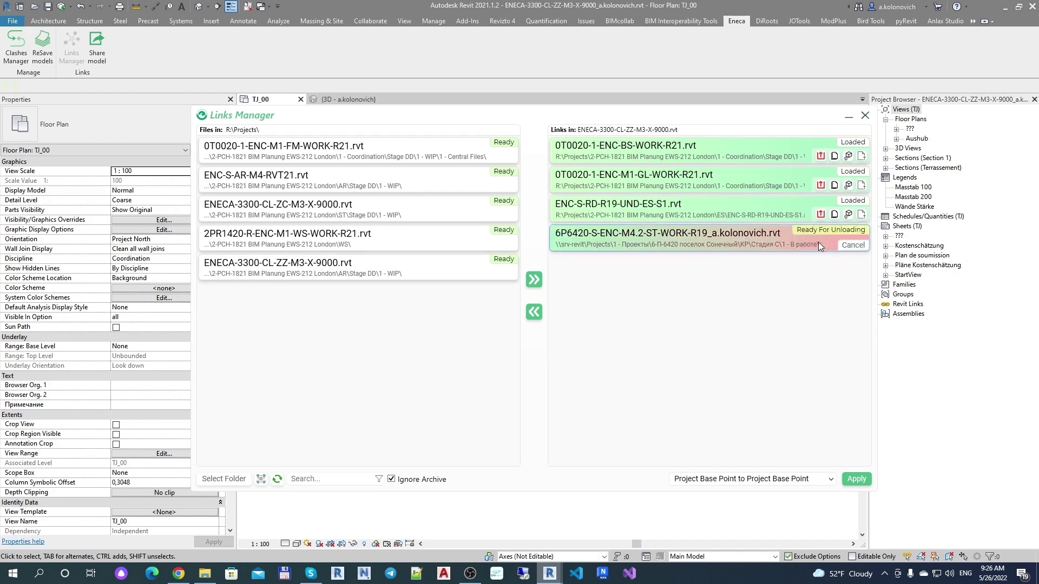
{"action": "left_click", "coordinate": [822, 214]}
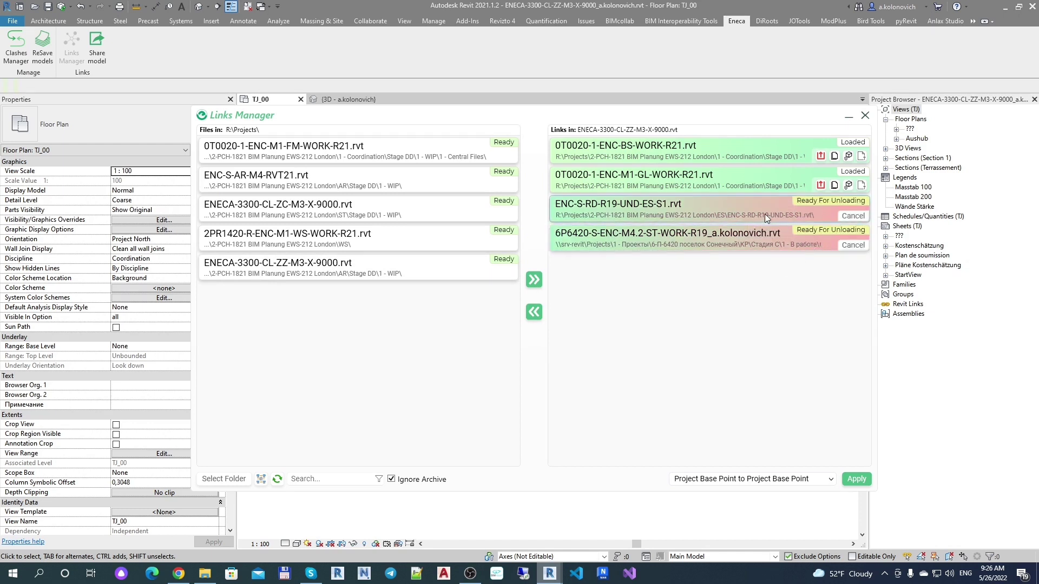
{"action": "left_click", "coordinate": [857, 480]}
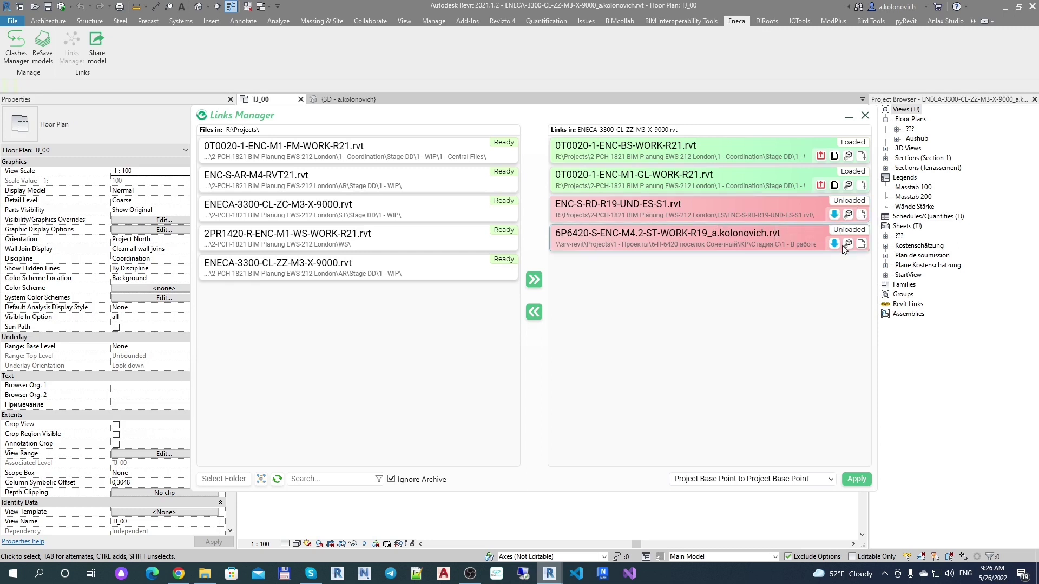
Step: Show the M1-GL link's copy options with levels, grids, coordinates and project information checked
{"action": "left_click", "coordinate": [836, 188]}
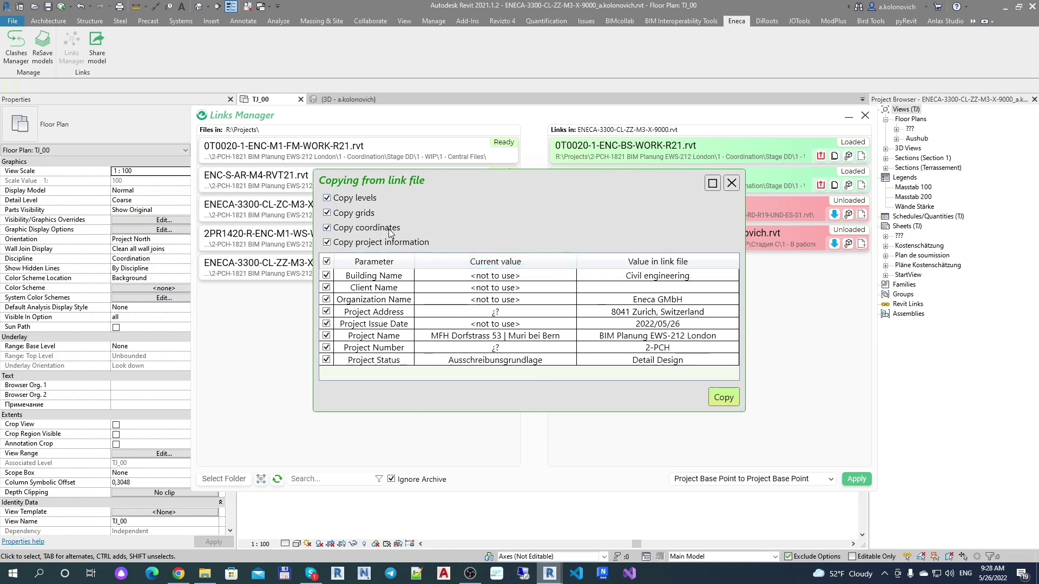
Step: Copy the checked link data, then queue the BS link to reload from 0T0020-1-ENC-M1-FM-WORK-R21.rvt
{"action": "left_click", "coordinate": [732, 183]}
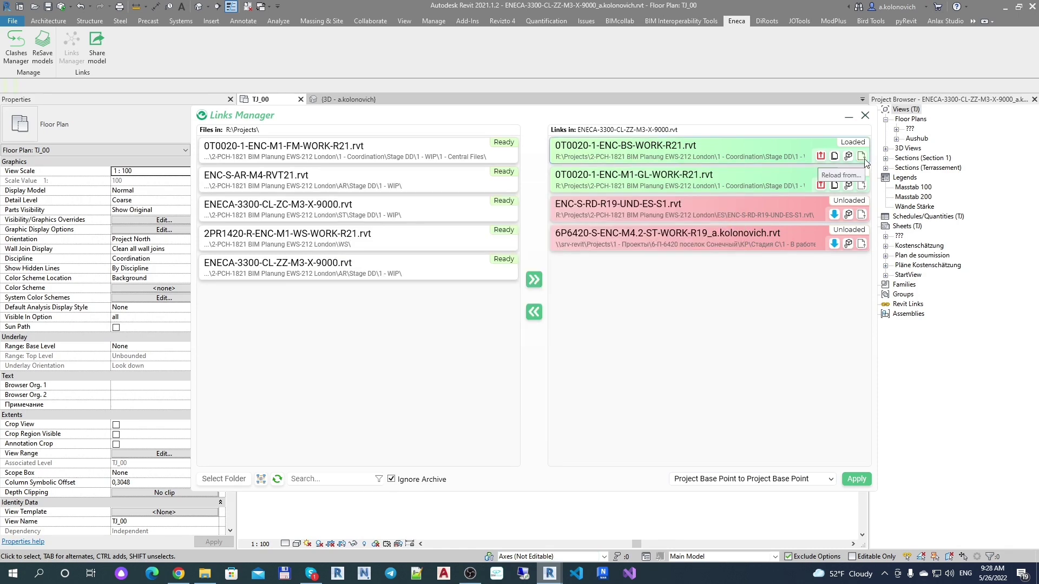
{"action": "left_click", "coordinate": [862, 157]}
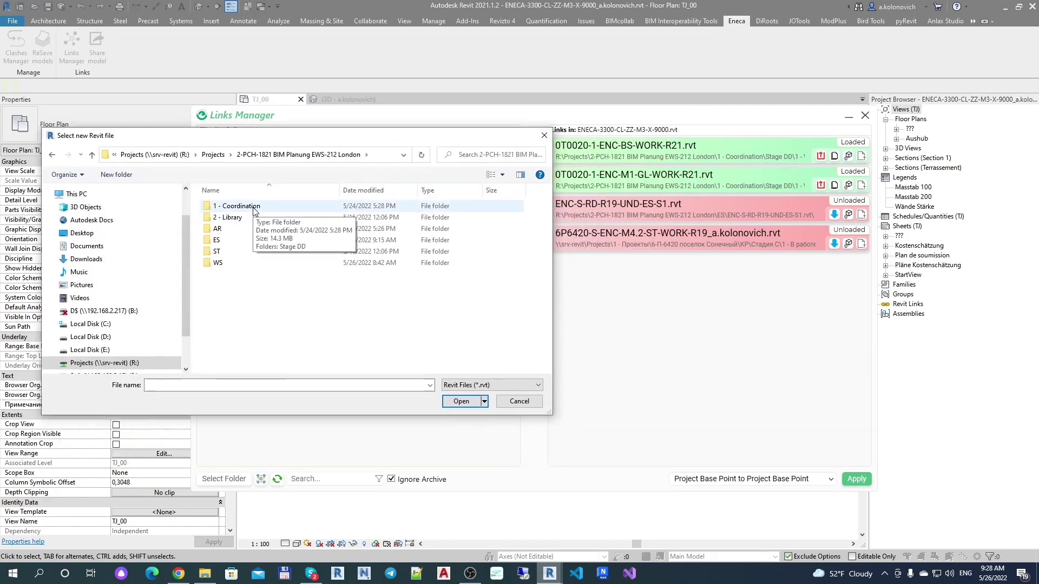
{"action": "double_click", "coordinate": [238, 206]}
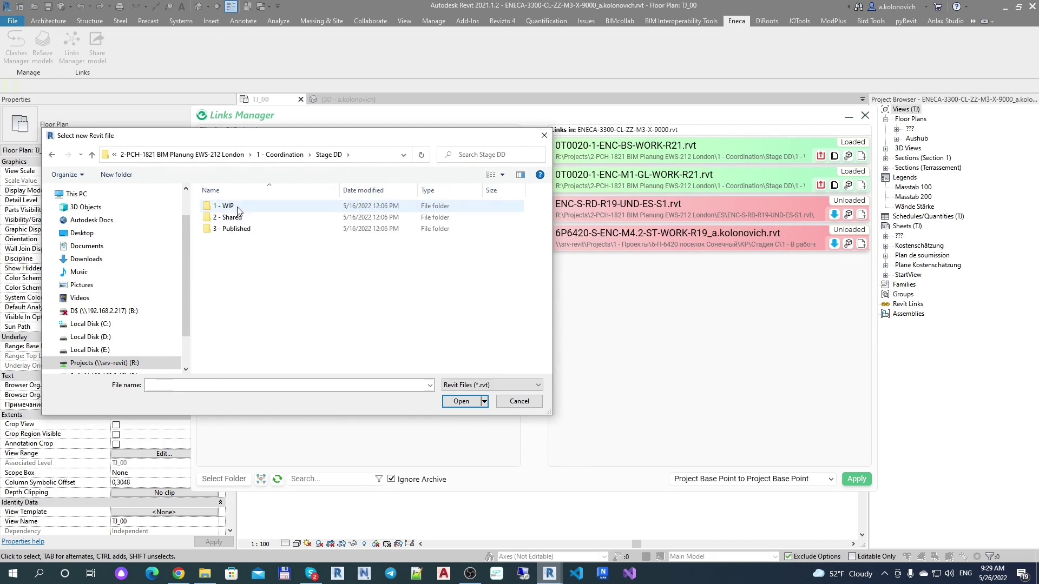
{"action": "double_click", "coordinate": [238, 206]}
{"action": "double_click", "coordinate": [238, 206]}
{"action": "left_click", "coordinate": [296, 264]}
{"action": "left_click", "coordinate": [461, 401]}
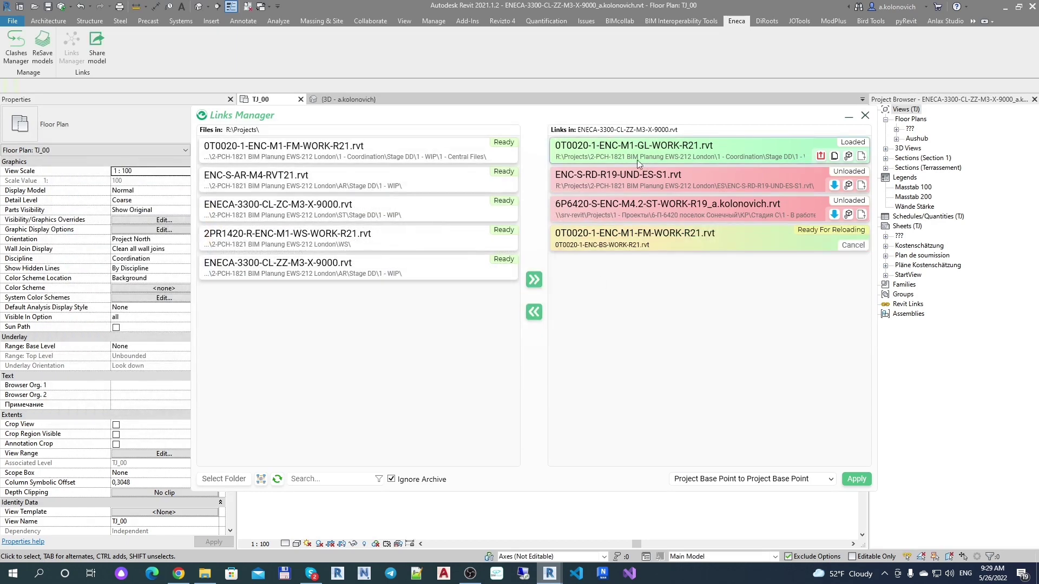